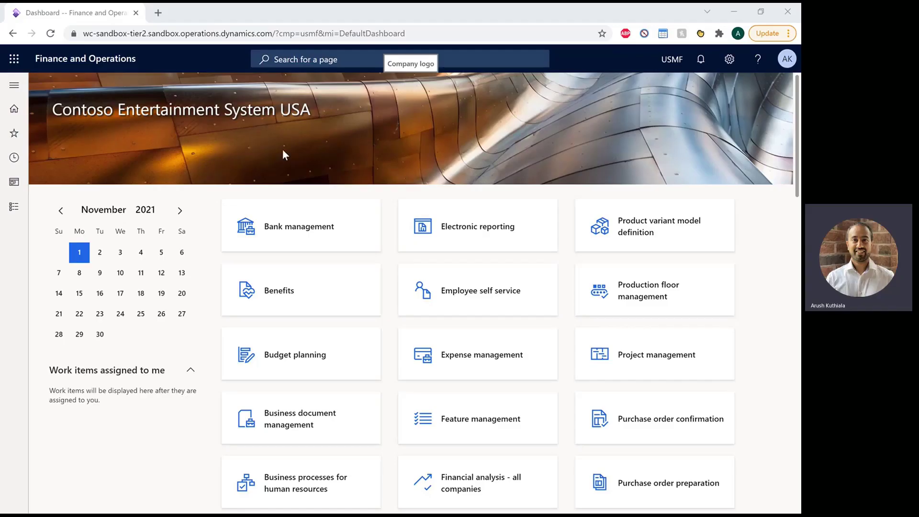
- Search pages for 'feature mana' and open the Feature management workspace
click(378, 62)
text(feature mana)
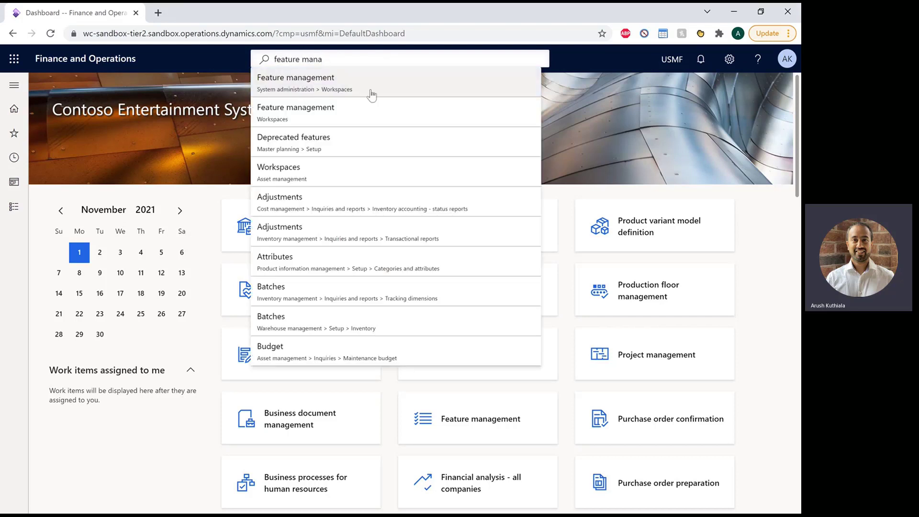
click(372, 94)
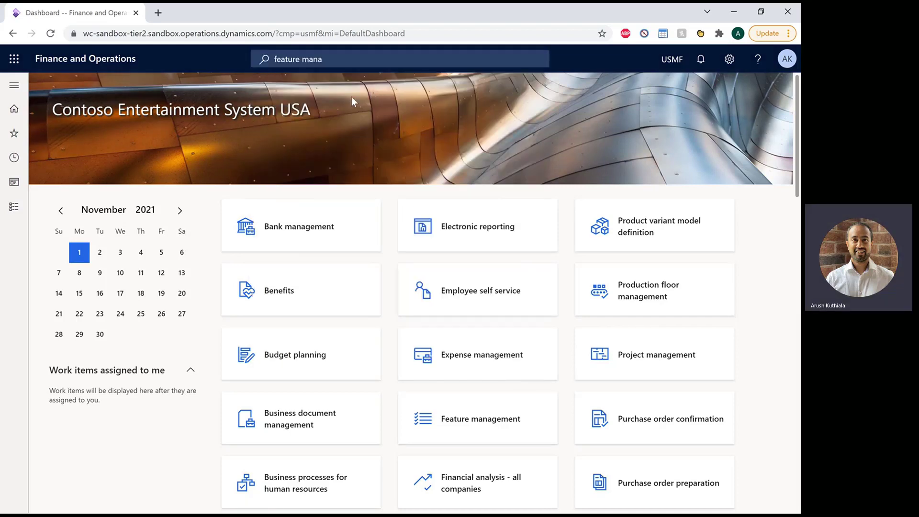
- Filter all features to names beginning with 'counter' to confirm Counter-based maintenance enhancements is enabled
click(195, 157)
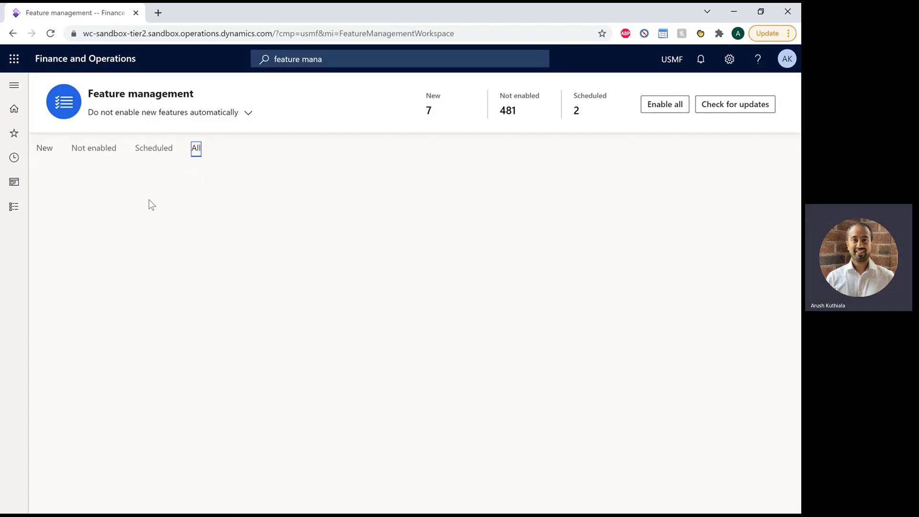
click(143, 215)
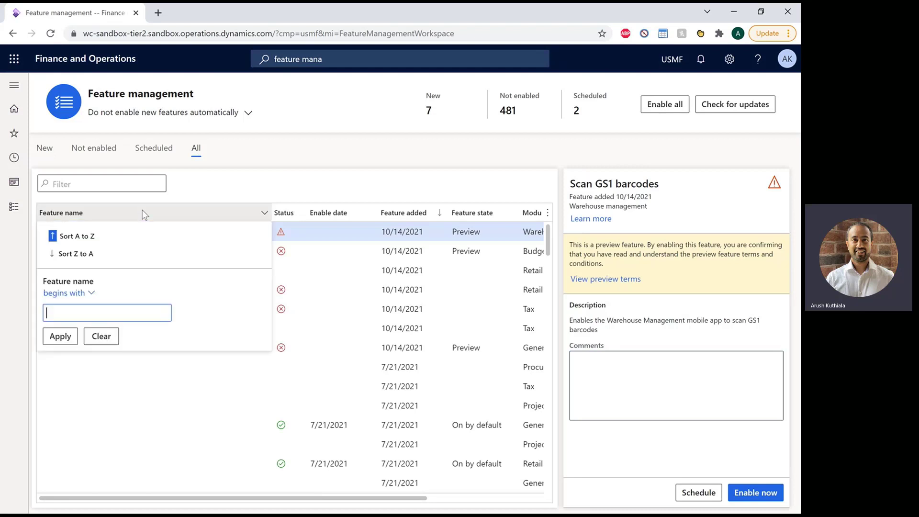
text(counter)
key(Return)
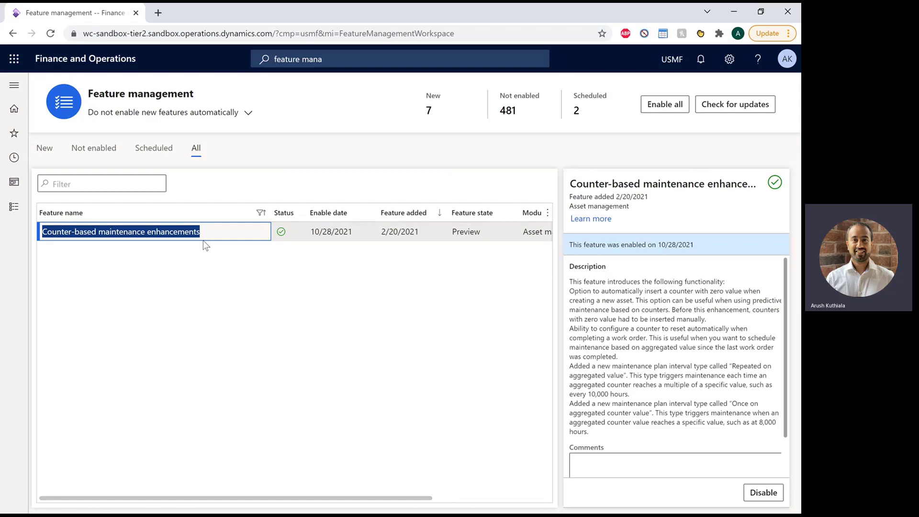
click(13, 211)
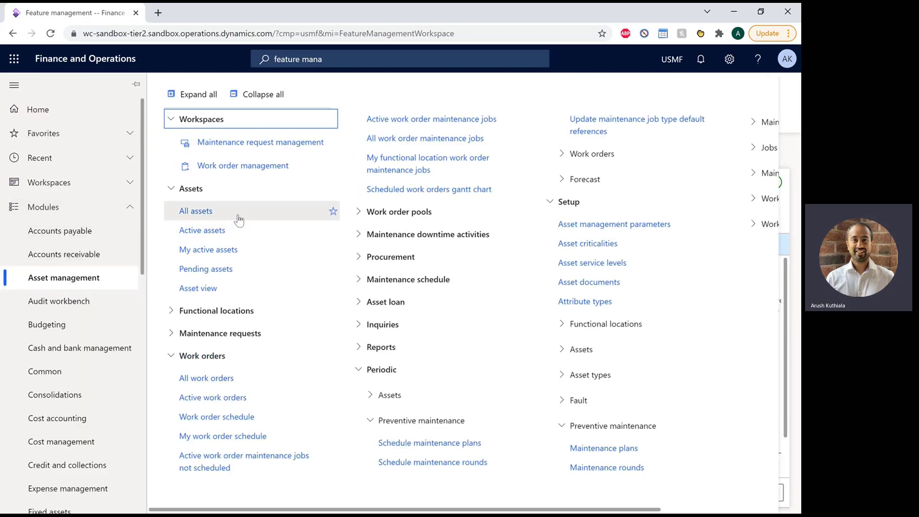
- In All assets, check truck CR-101's Miles counter readings, aggregated to 58,000
click(238, 215)
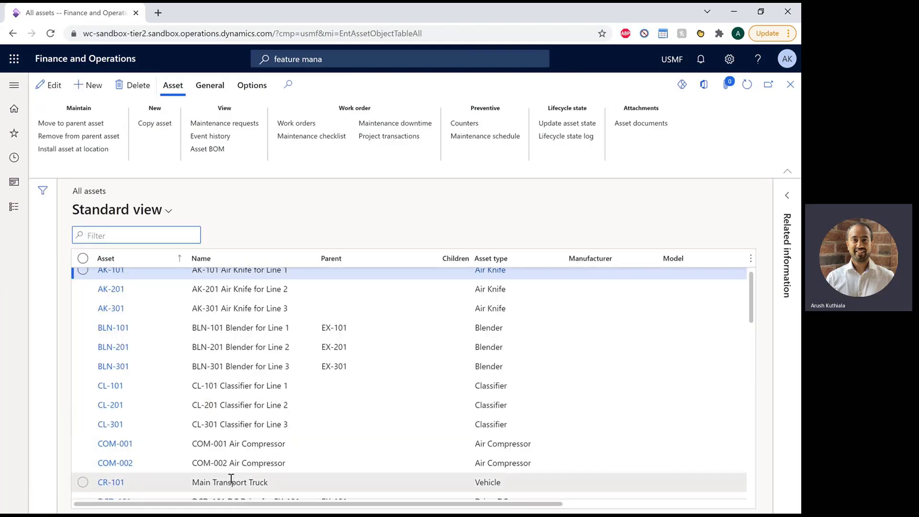
click(231, 479)
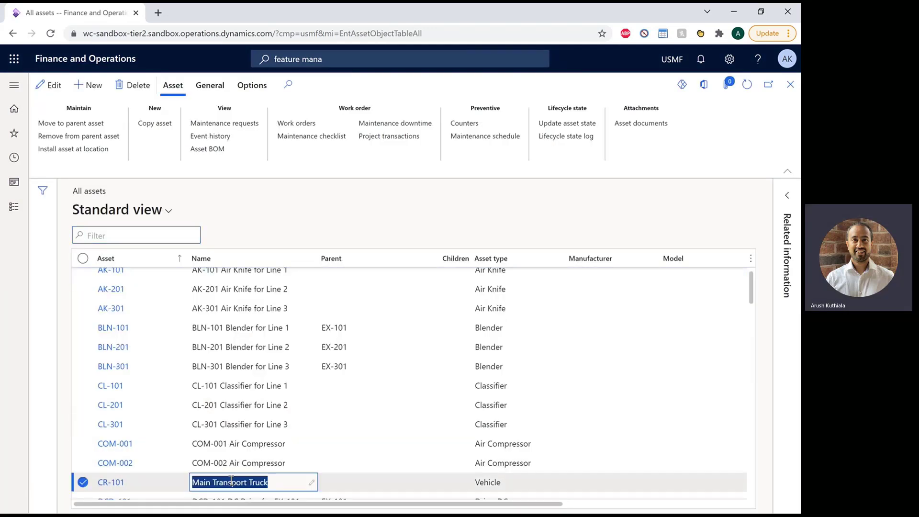
click(487, 127)
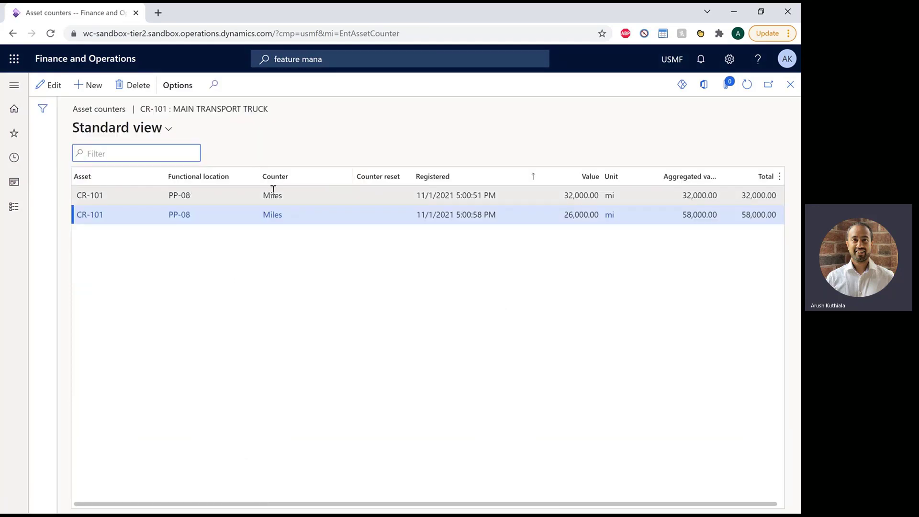
click(697, 194)
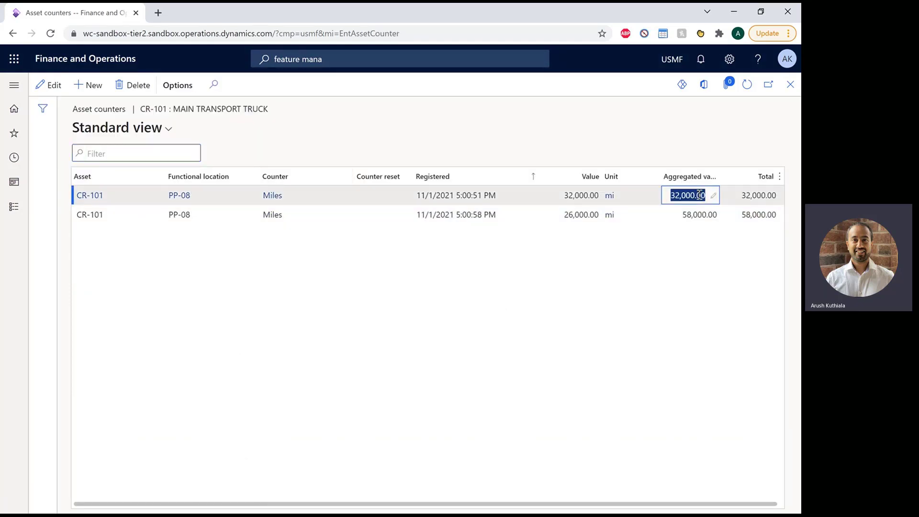
click(703, 216)
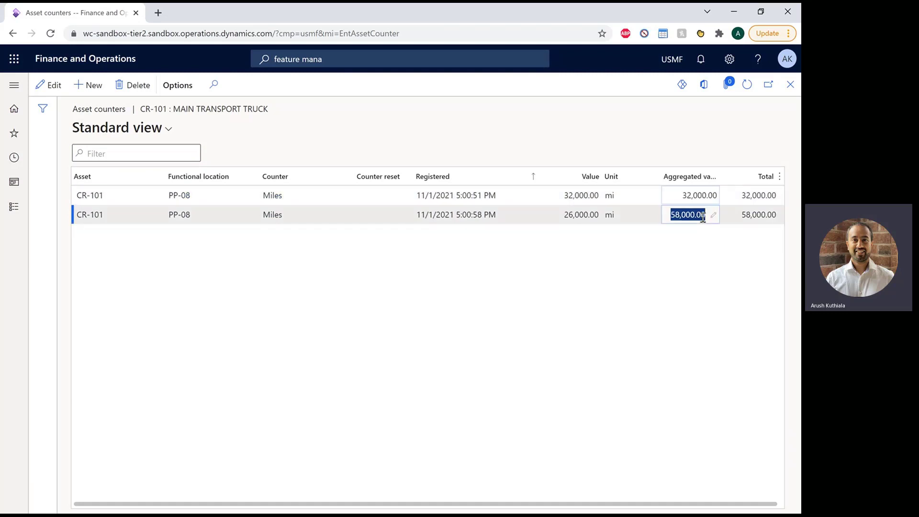
click(789, 94)
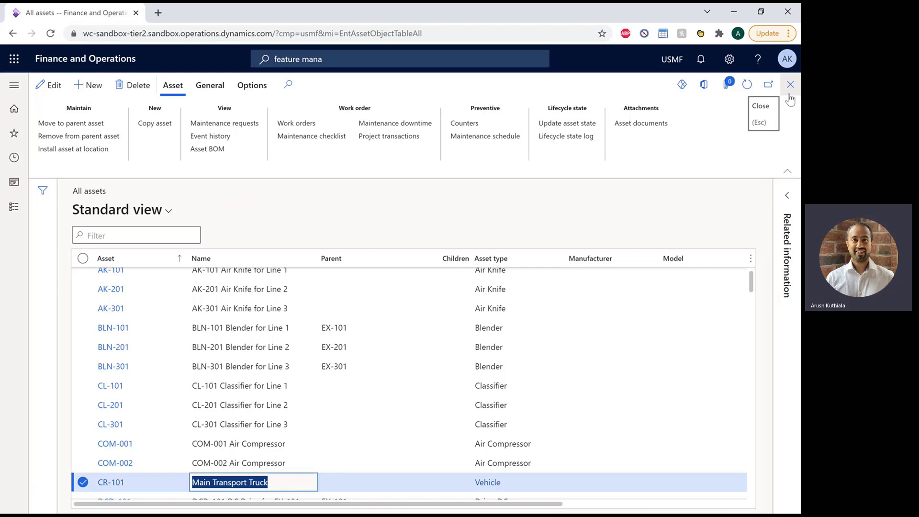
click(23, 210)
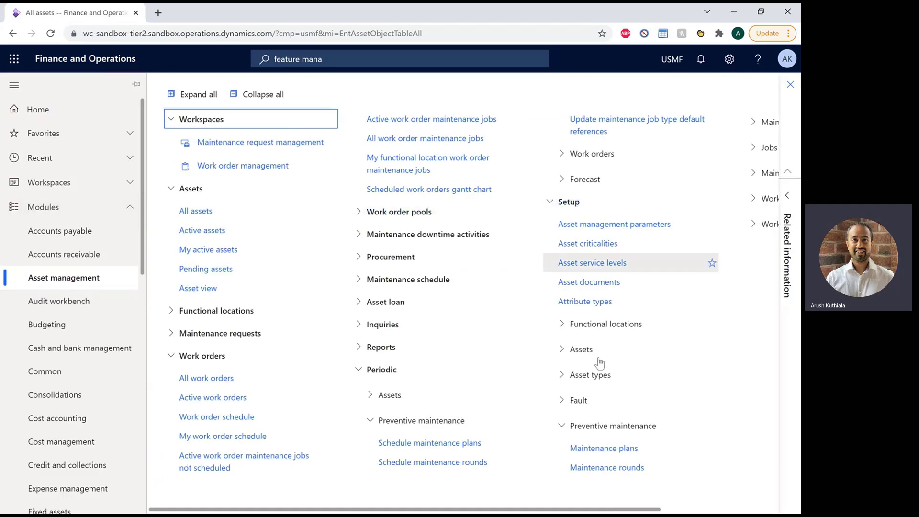
- Create active maintenance plan VEHICLE named 'Vehicles' with plan date 01/01/2021
click(647, 447)
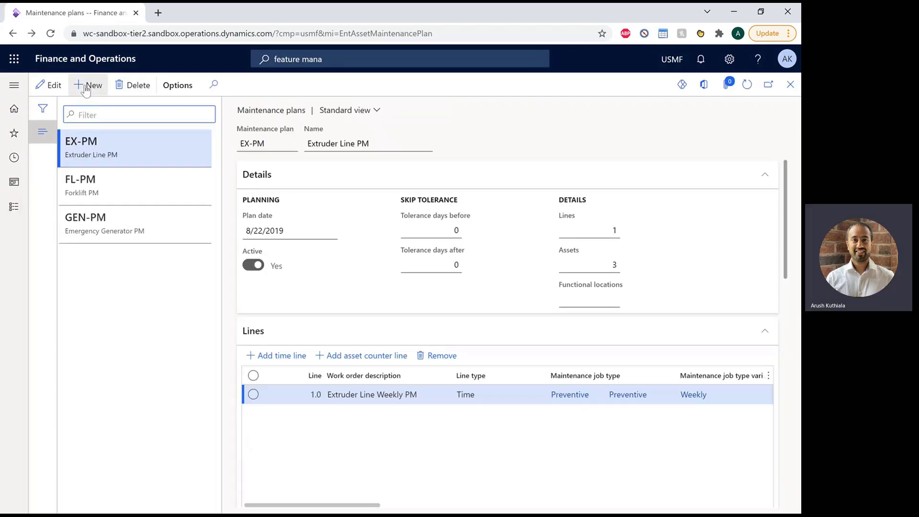
click(85, 90)
text(VEHIC)
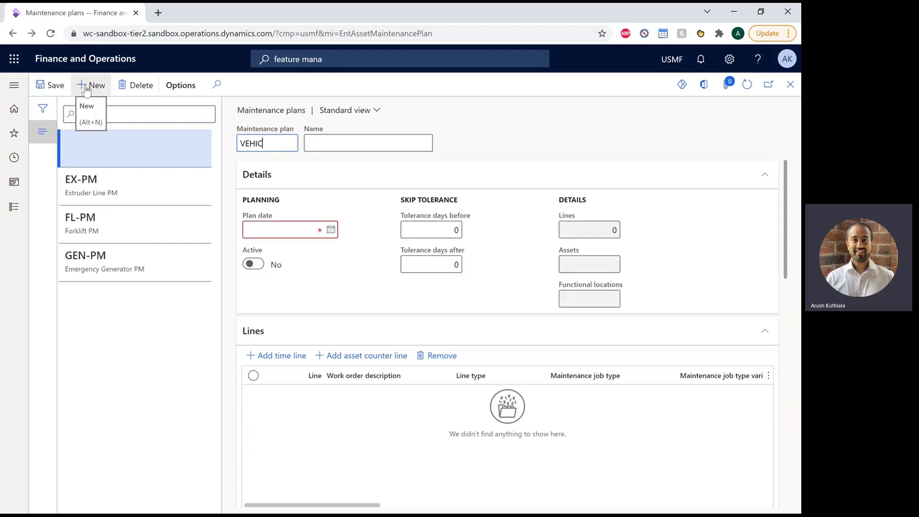
text(LE)
key(Tab)
text(Vehicles)
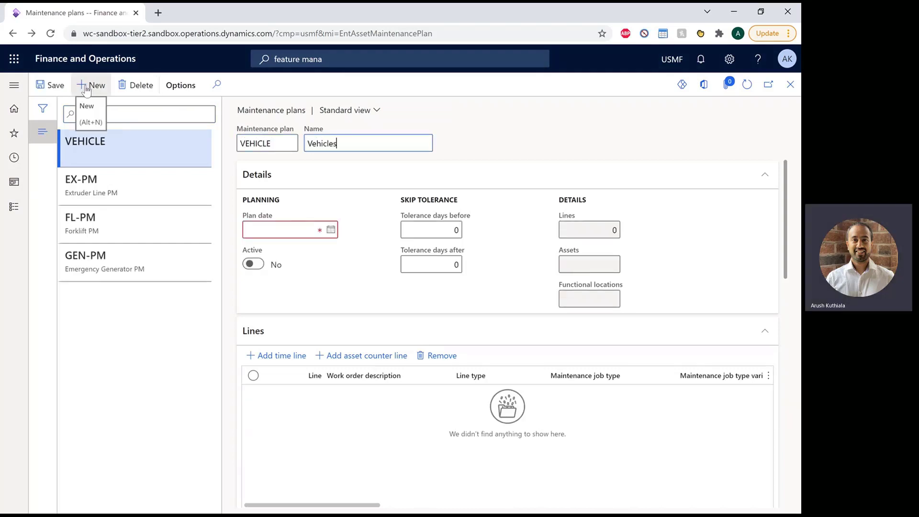
key(Tab)
text(01012021)
key(Tab)
key(space)
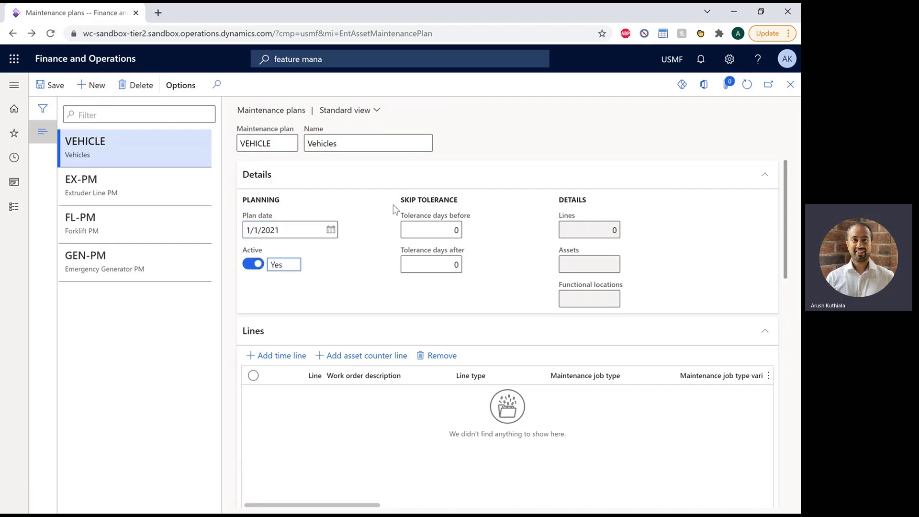
- Add an asset counter line 'Vehicle -50K' with maintenance job type Inspection
scroll(382, 325, down, 1)
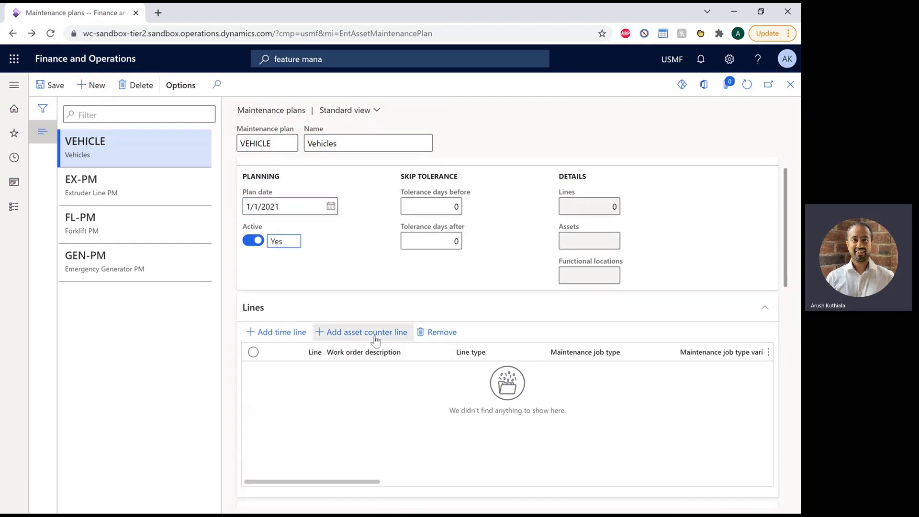
click(379, 337)
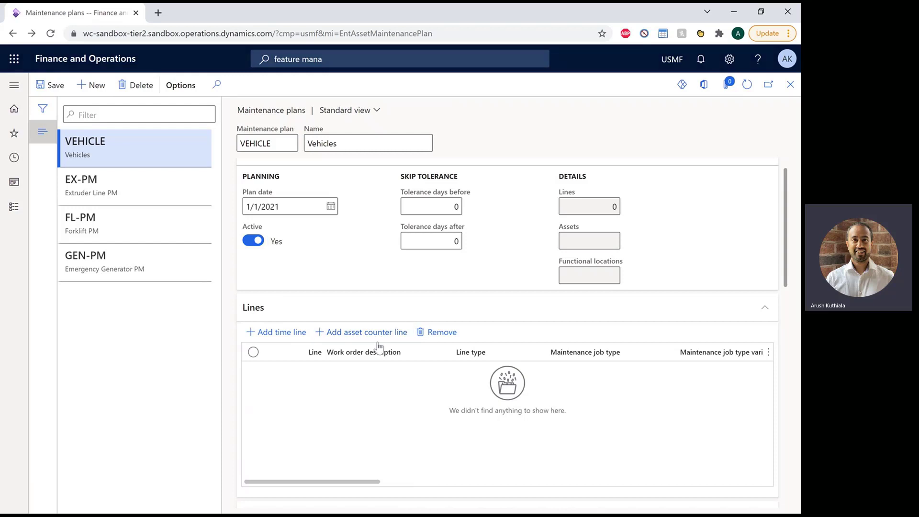
click(382, 372)
text(Vehicle -50K)
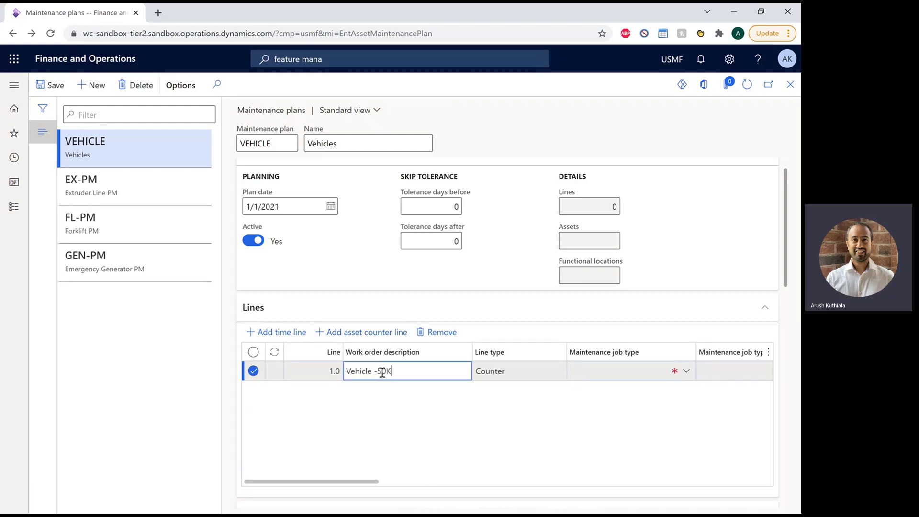
key(Tab)
click(685, 372)
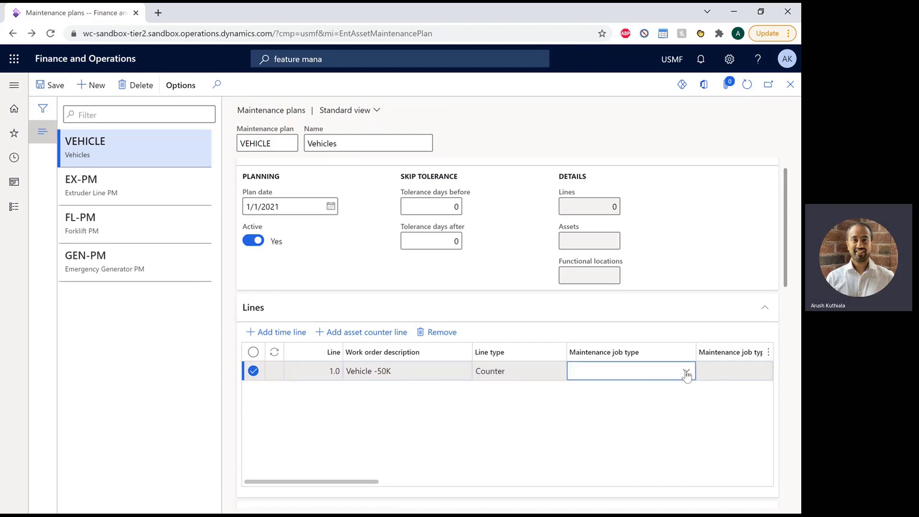
click(416, 292)
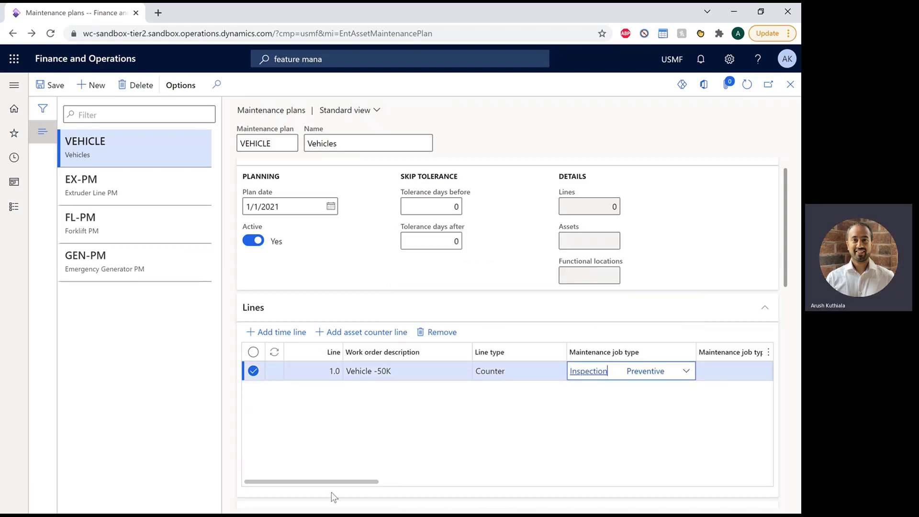
drag(352, 482, 522, 483)
- Set the line's interval type to Repeated on aggregated value with period frequency 50000
click(524, 371)
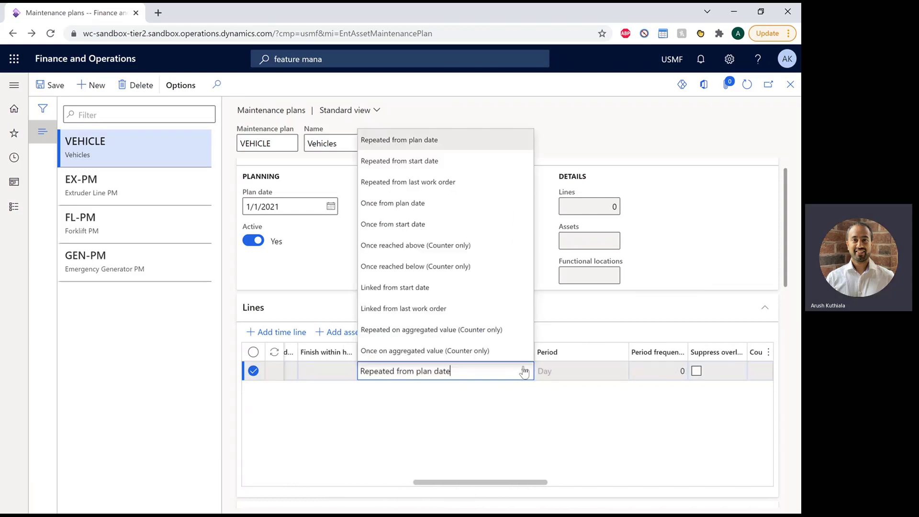
click(466, 329)
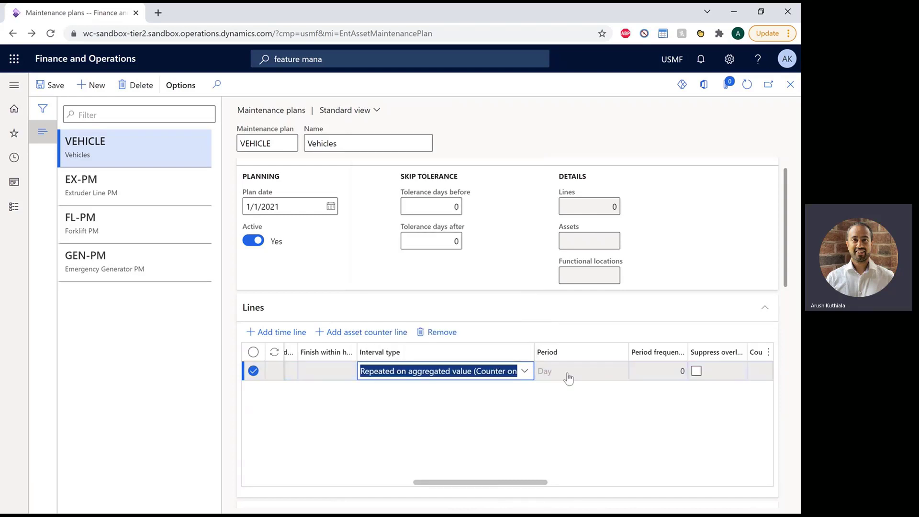
click(652, 372)
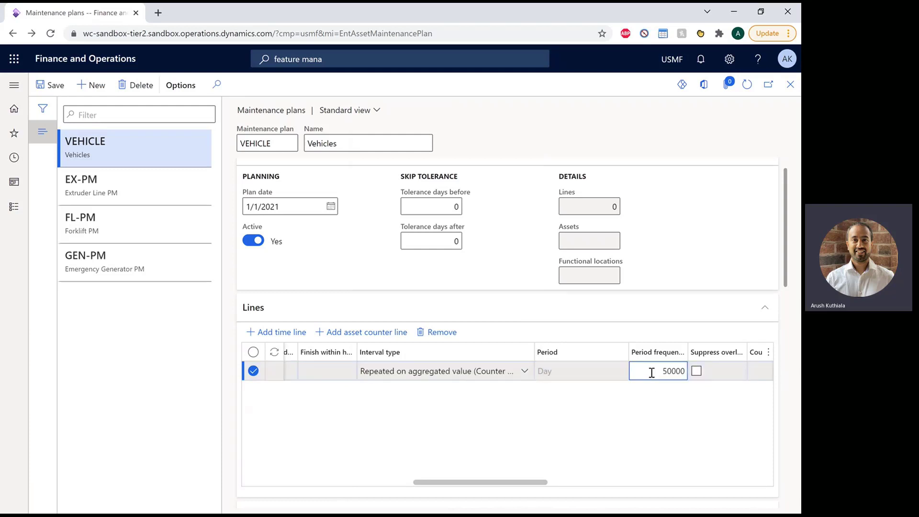
text(5000)
drag(513, 482, 617, 484)
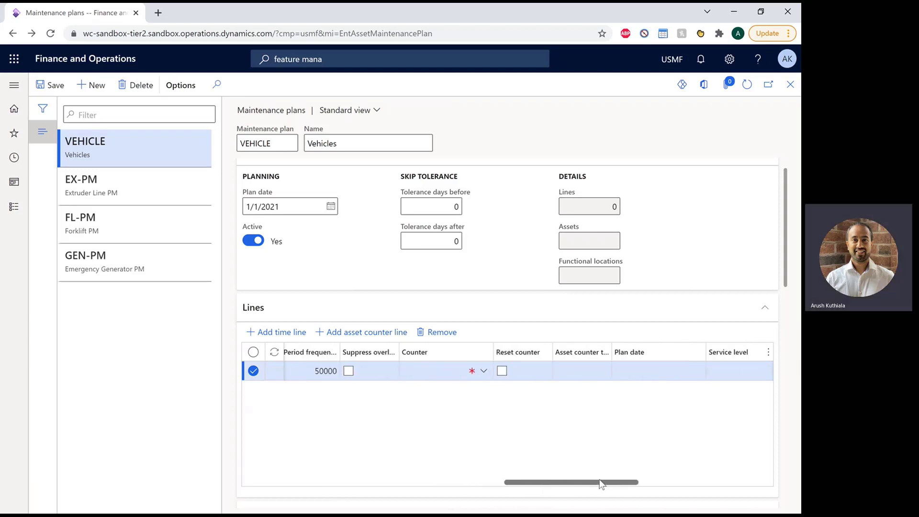
- Choose Miles as the counter and auto-create Preventive work orders
click(485, 372)
scroll(494, 312, down, 2)
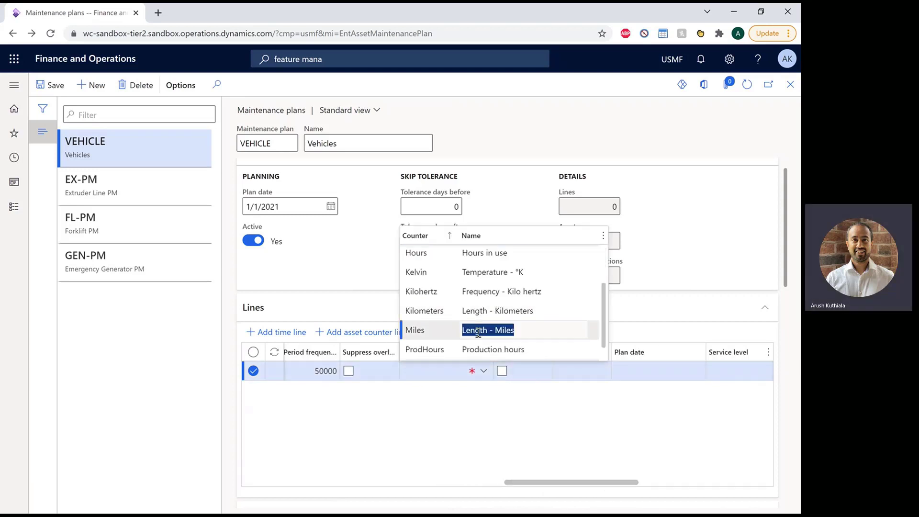
click(477, 329)
click(729, 481)
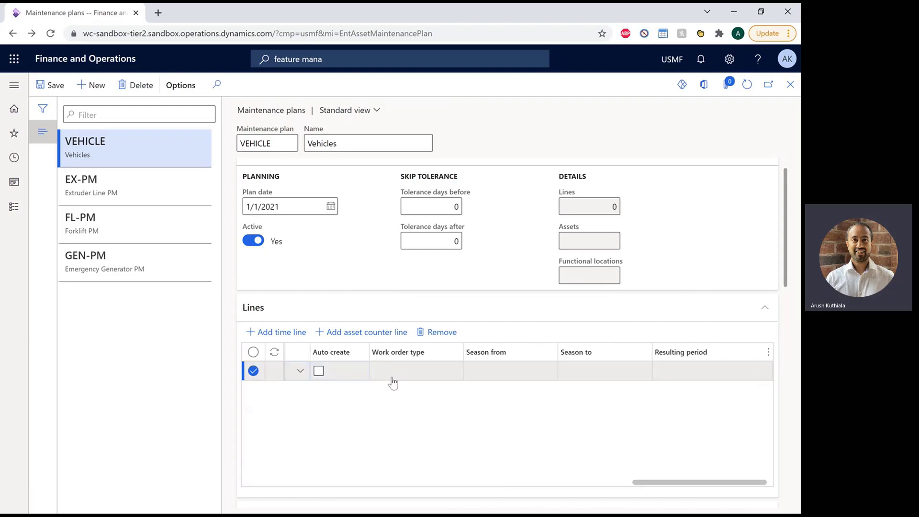
click(319, 371)
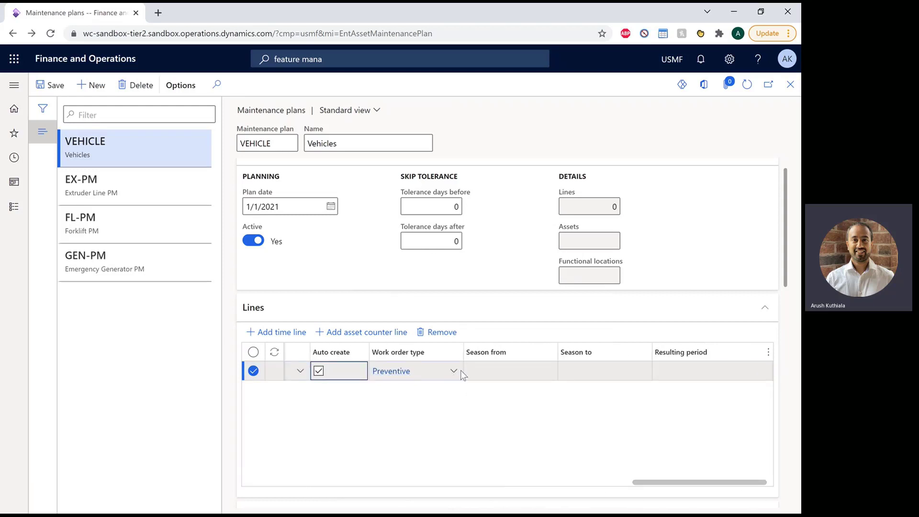
drag(676, 477, 289, 477)
- Add asset CR-101 to the VEHICLE plan and save the plan
scroll(788, 441, down, 2)
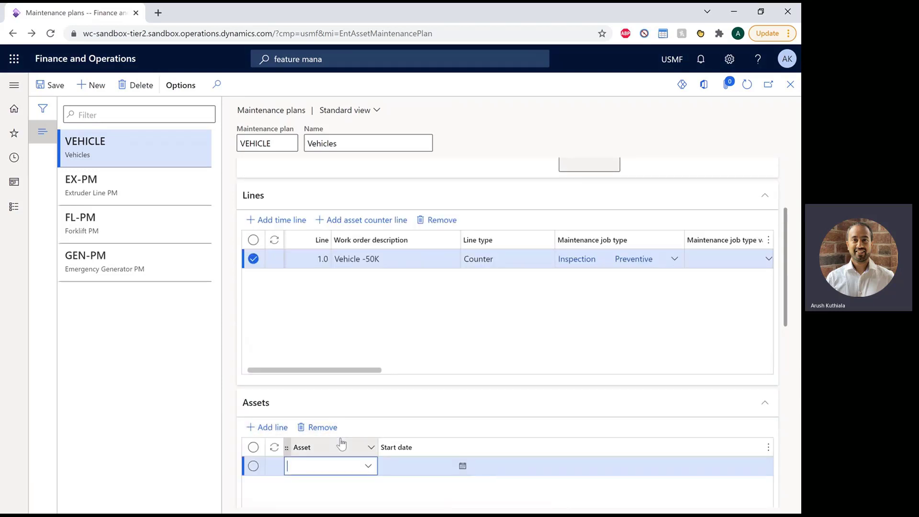
text(101)
key(Tab)
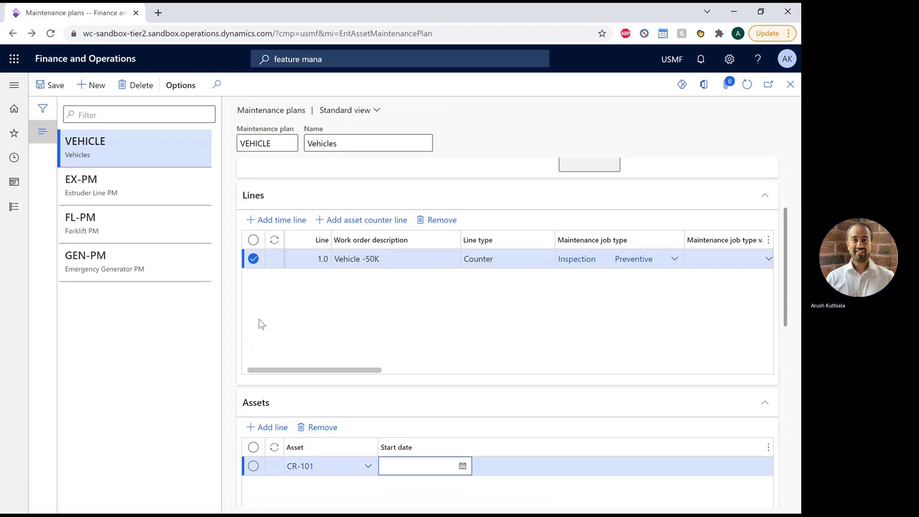
click(54, 90)
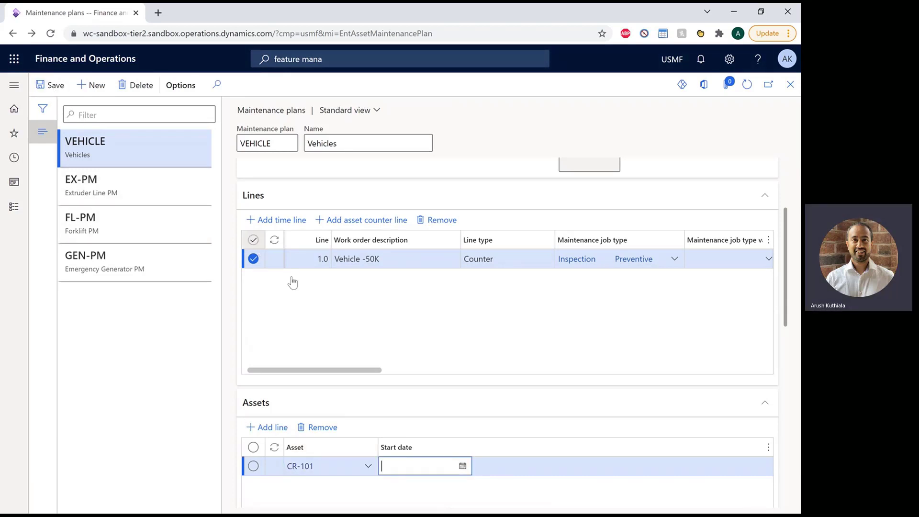
scroll(398, 359, up, 3)
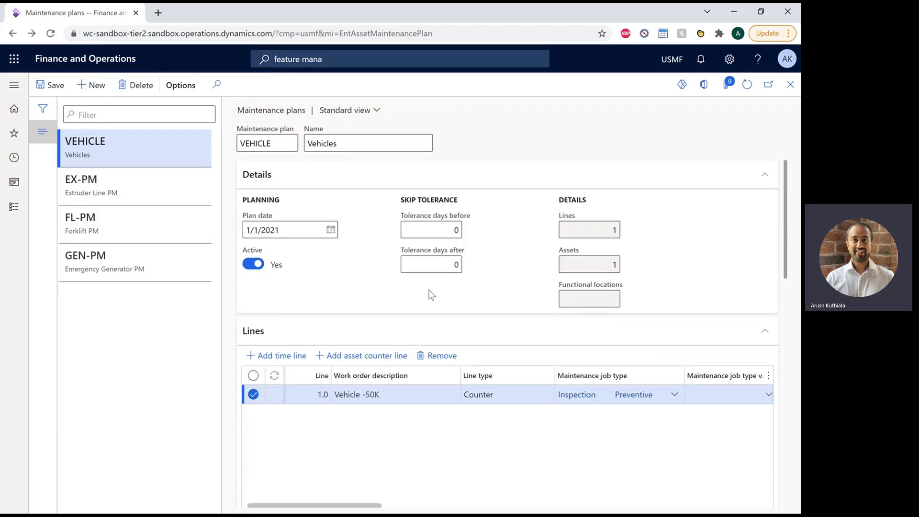
click(13, 214)
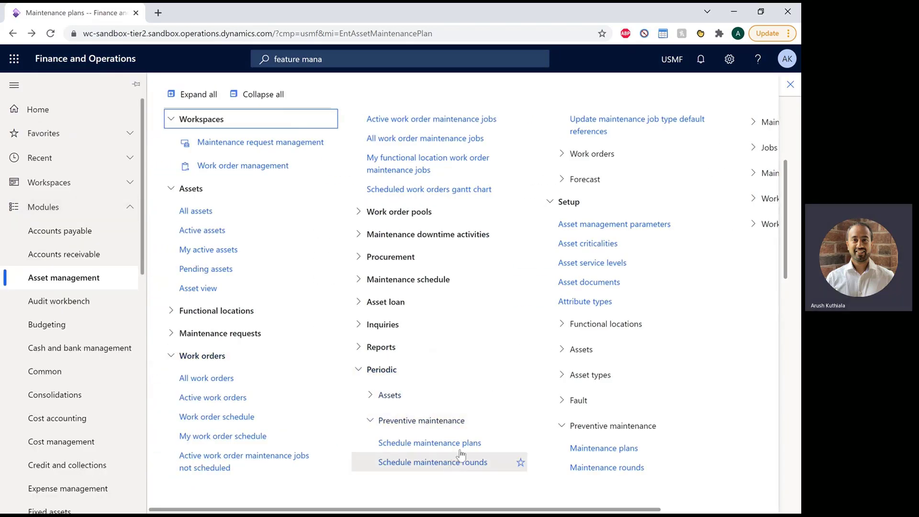
- Run Schedule maintenance plans for VEHICLE with automatic work order creation kept on
click(487, 448)
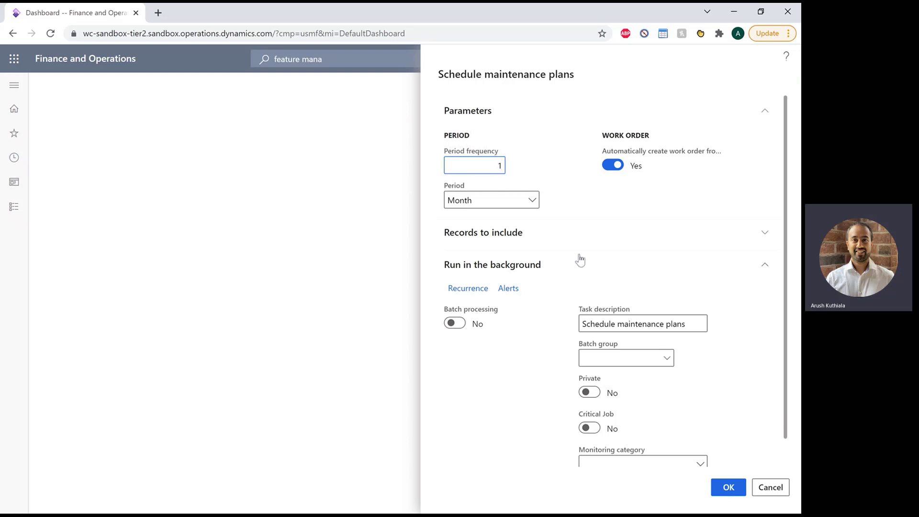
click(569, 240)
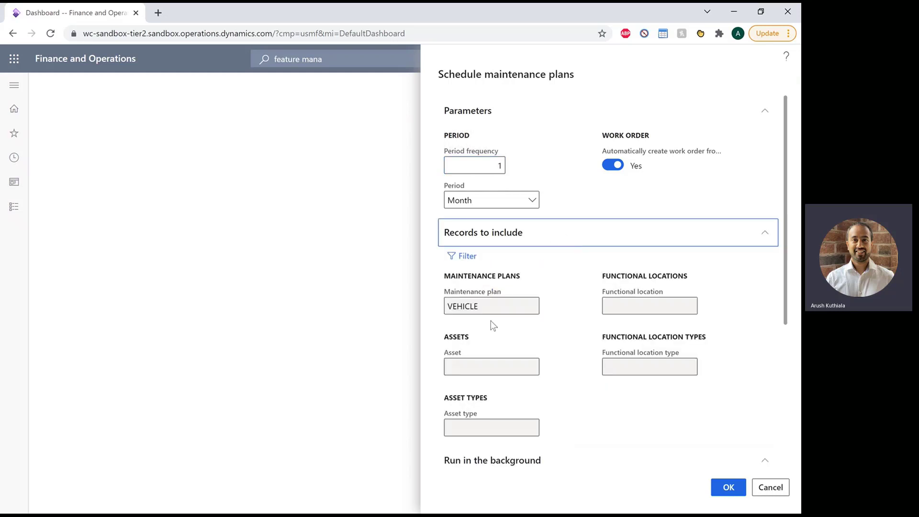
click(519, 246)
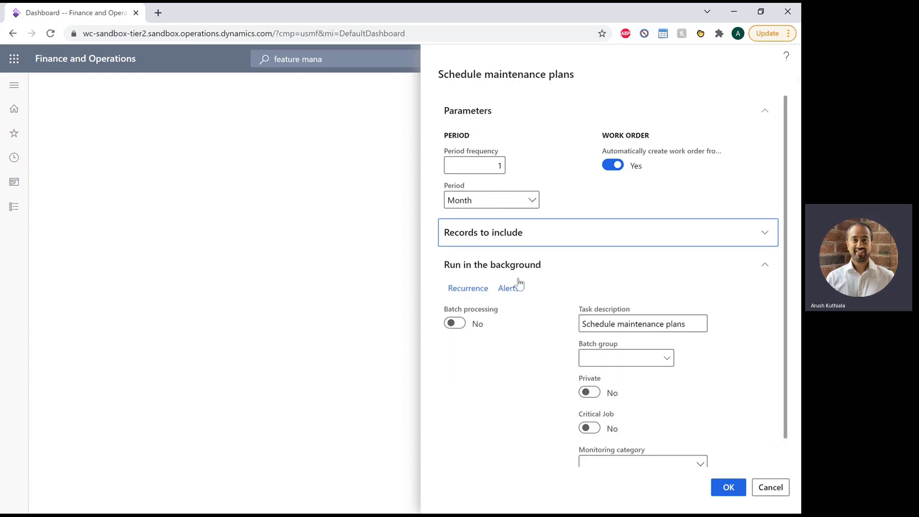
scroll(722, 458, down, 1)
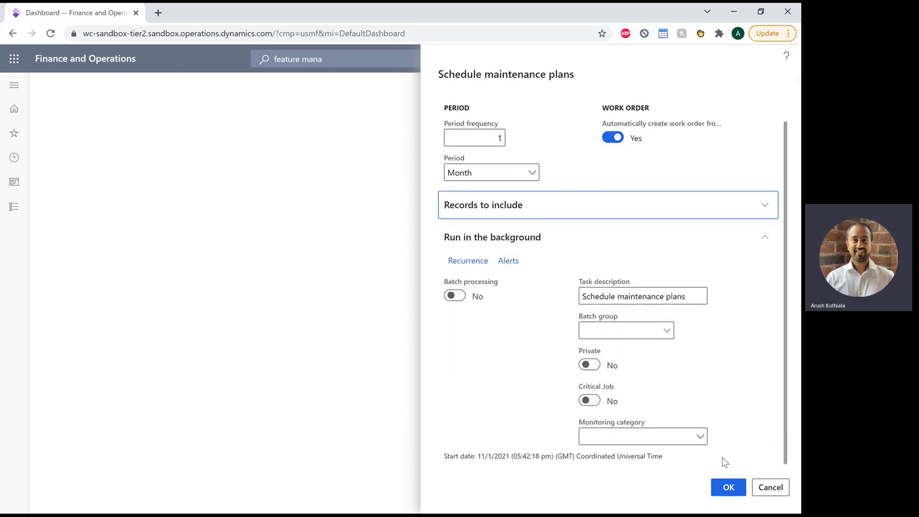
click(728, 487)
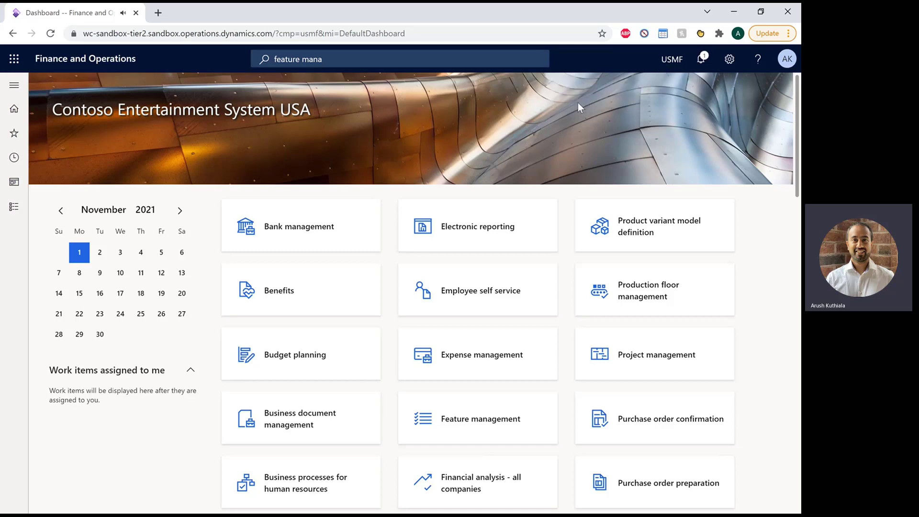
- Open All work orders and find the new Preventive 'Vehicle -50K' order WO-000019
click(16, 207)
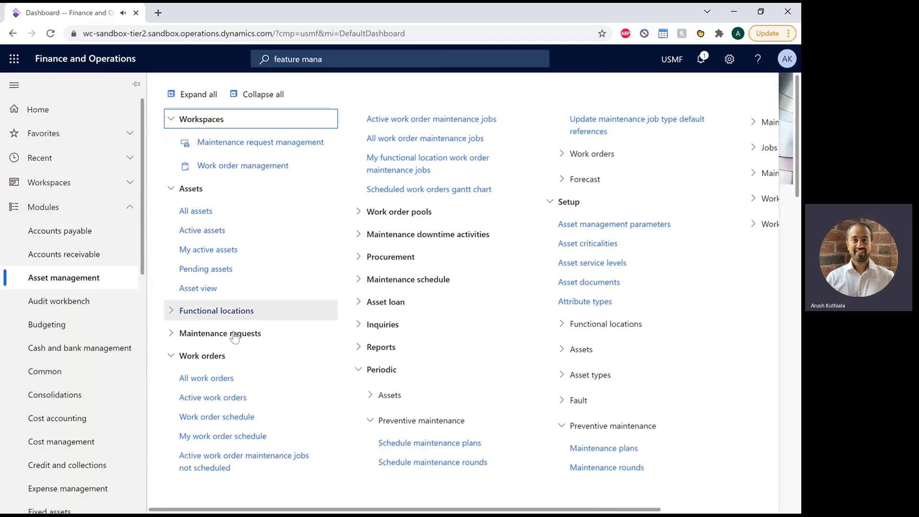
click(225, 378)
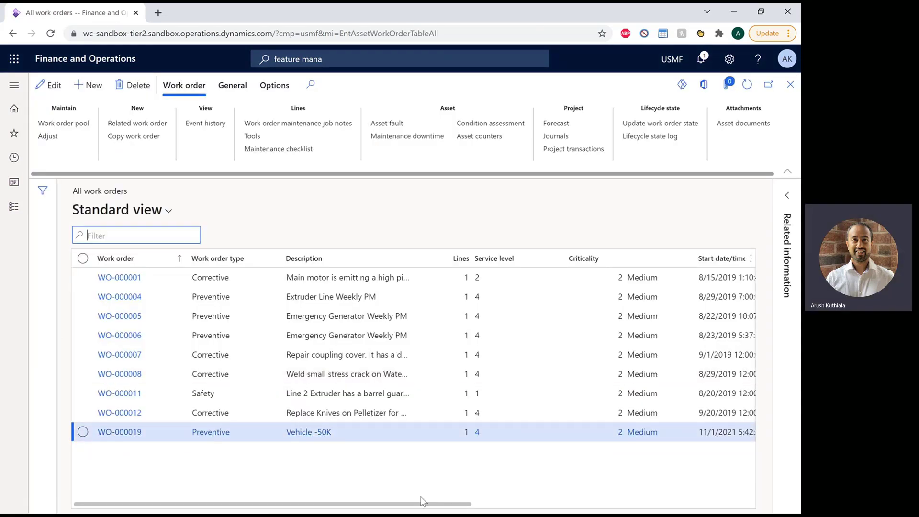
mouse_move(461, 505)
mouse_down()
mouse_move(666, 508)
mouse_move(461, 506)
mouse_up()
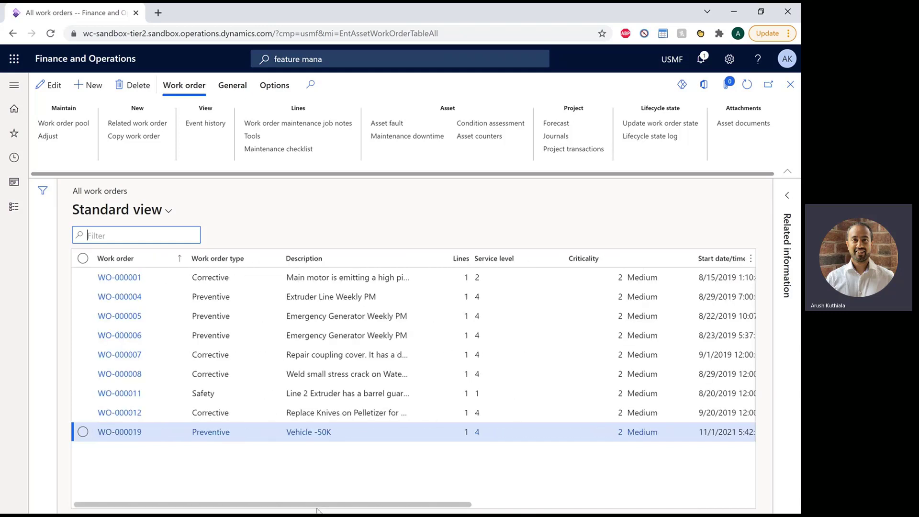
- From work order WO-000019, open asset CR-101's counter readings
click(137, 435)
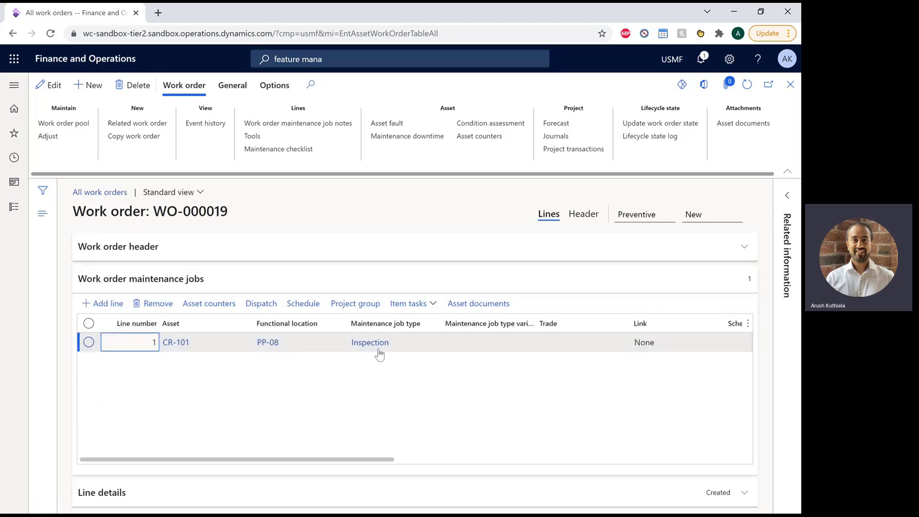
click(186, 345)
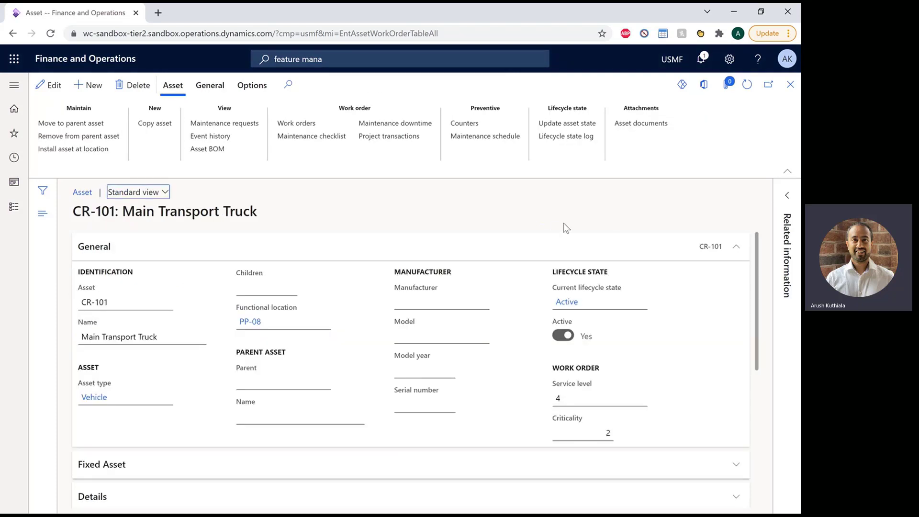
click(488, 124)
- Add and save a Miles reading for CR-101 with aggregated value 102,000
click(90, 85)
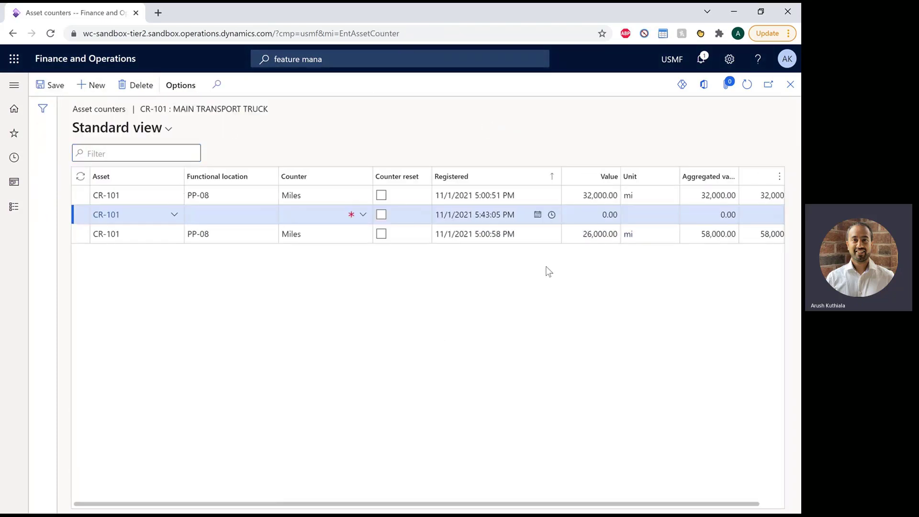
click(337, 220)
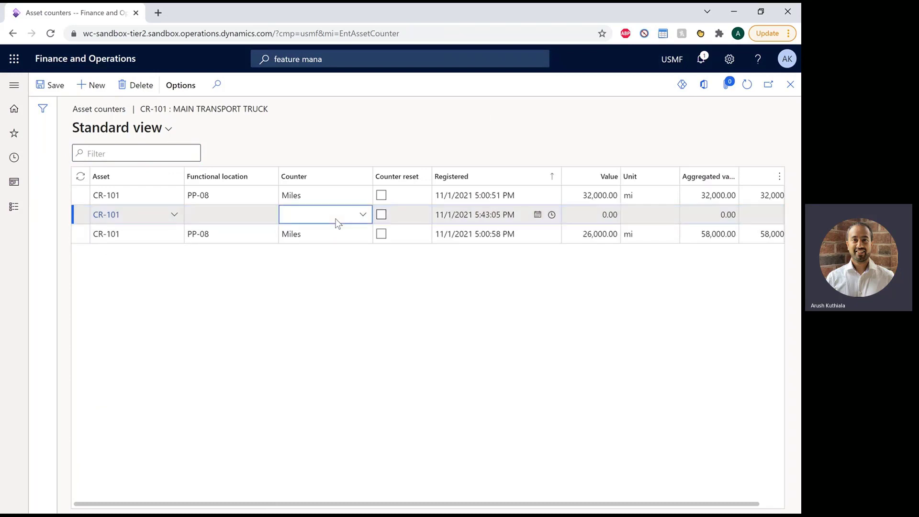
text(Miles)
key(Tab)
key(Tab)
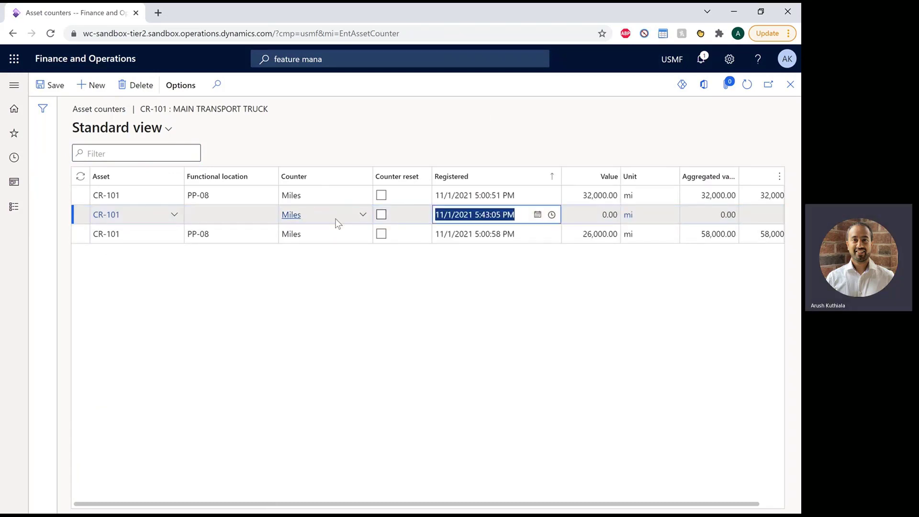
key(Tab)
key(Tab)
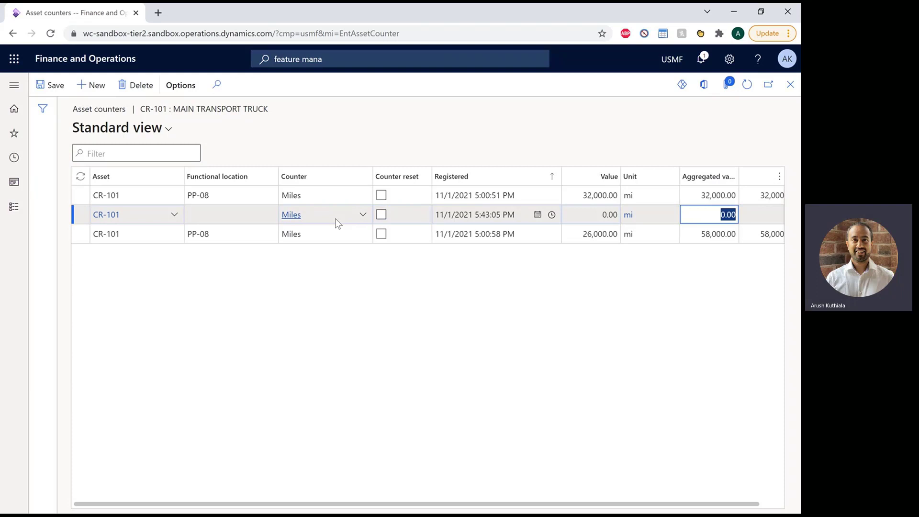
text(102000)
key(Tab)
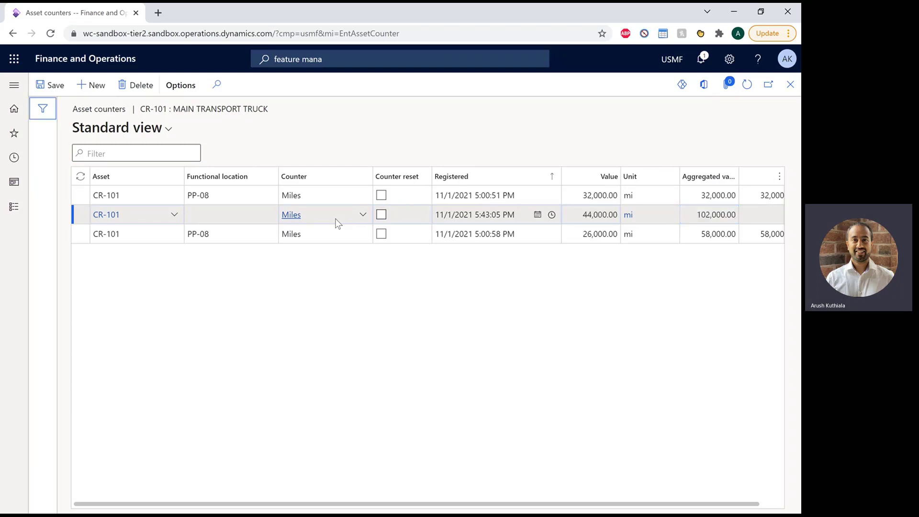
click(50, 84)
click(698, 234)
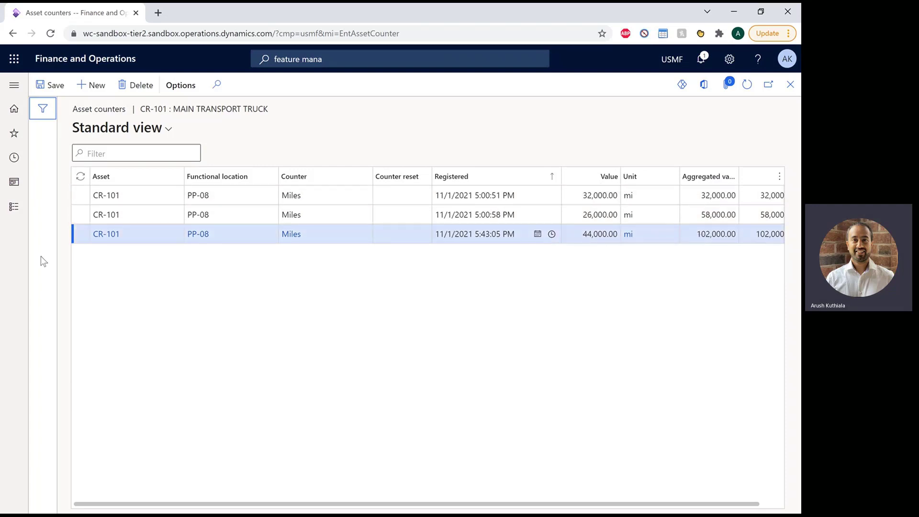
- Rerun Schedule maintenance plans for VEHICLE after the new 102,000-mile reading
click(13, 213)
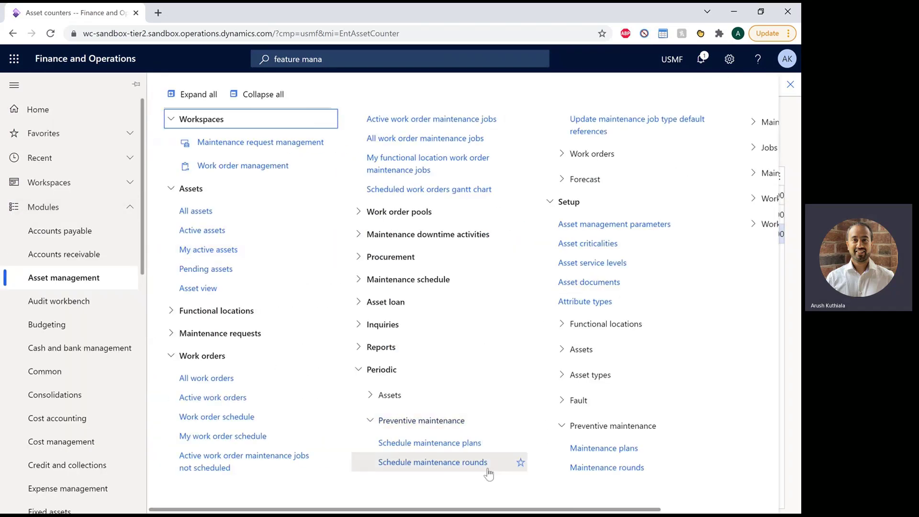
click(491, 449)
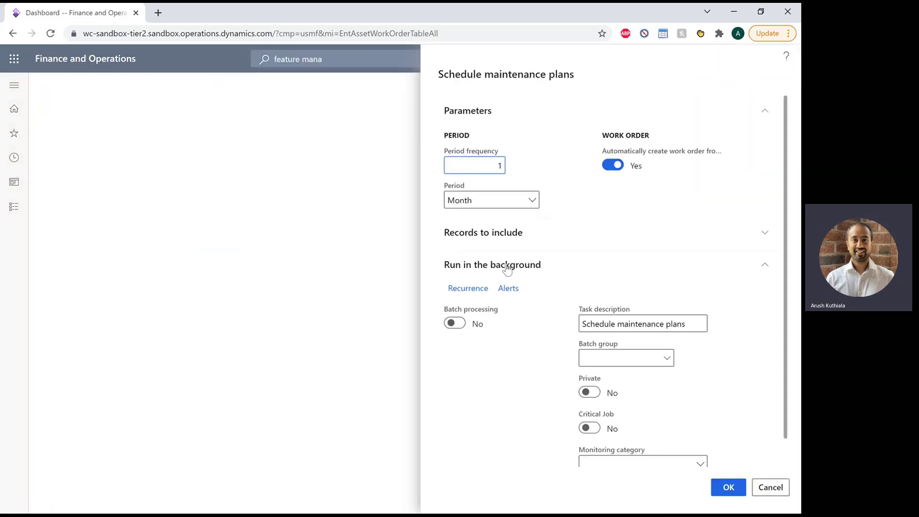
click(522, 233)
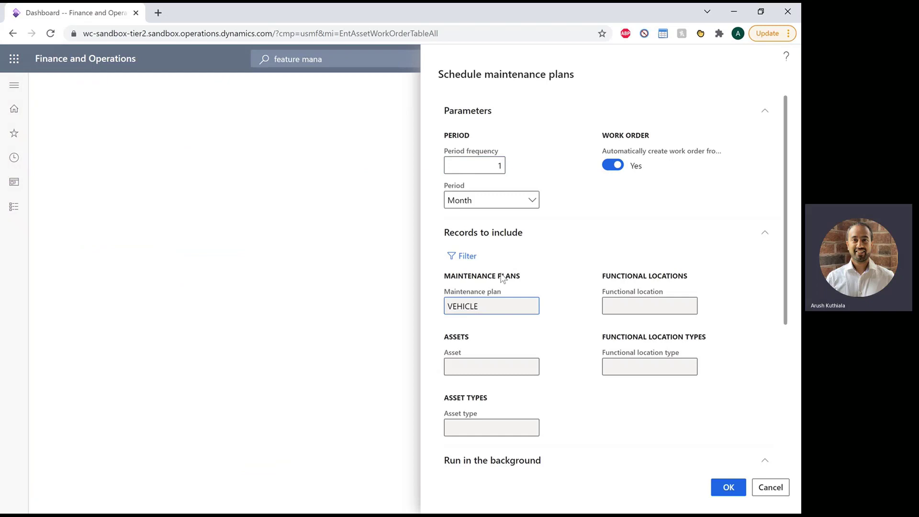
click(506, 239)
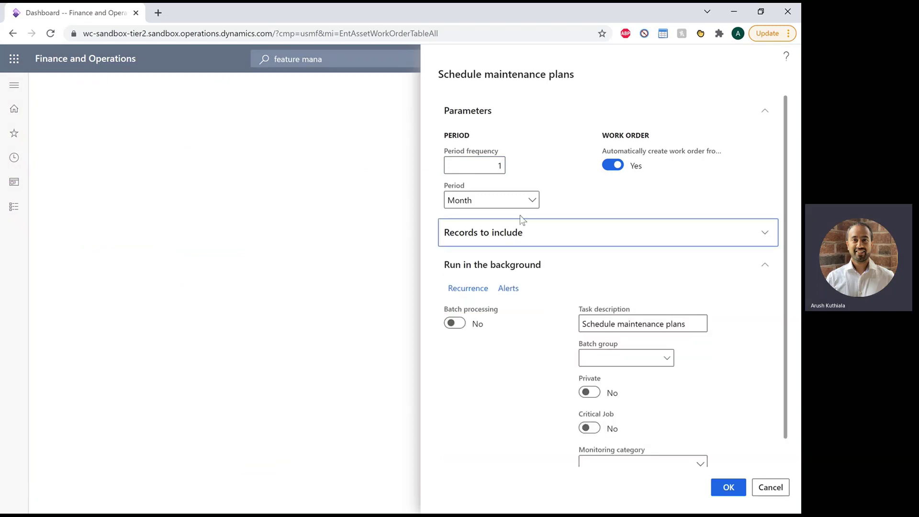
click(732, 493)
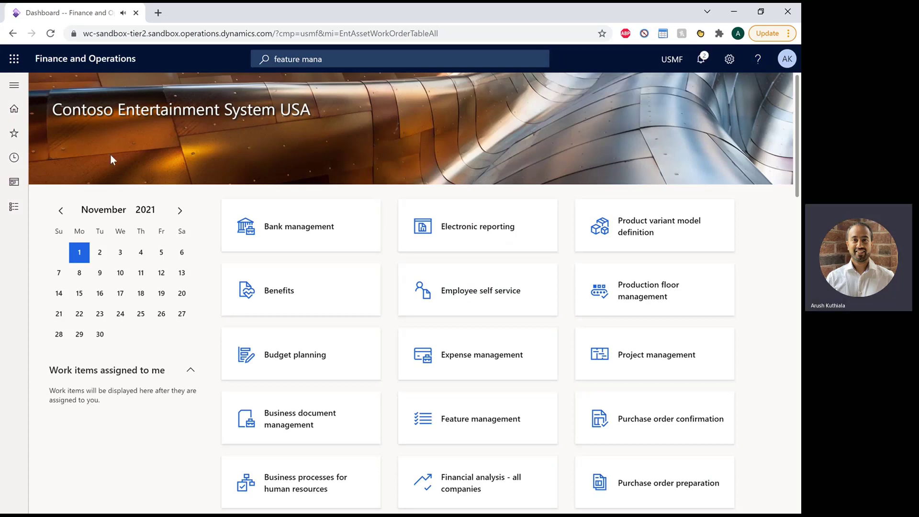
- In All work orders, compare the Vehicle -50K orders WO-000019 and WO-000020
click(15, 207)
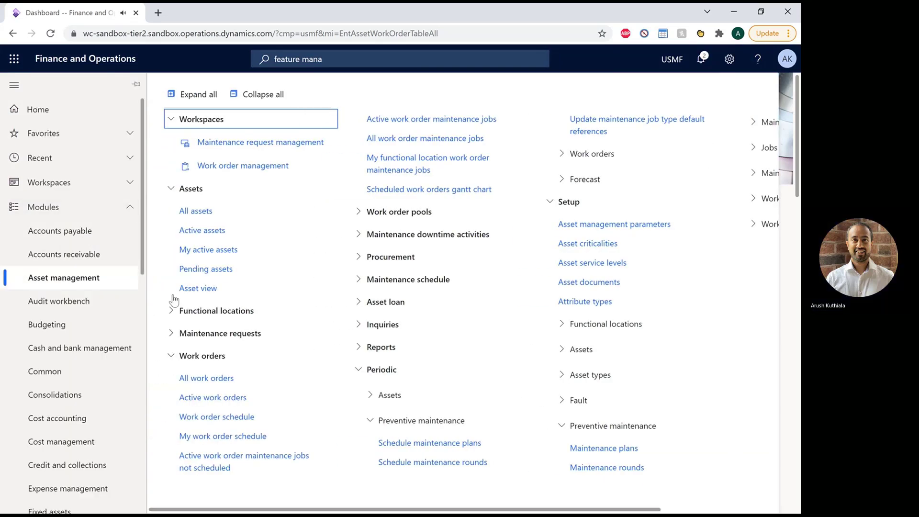
click(234, 380)
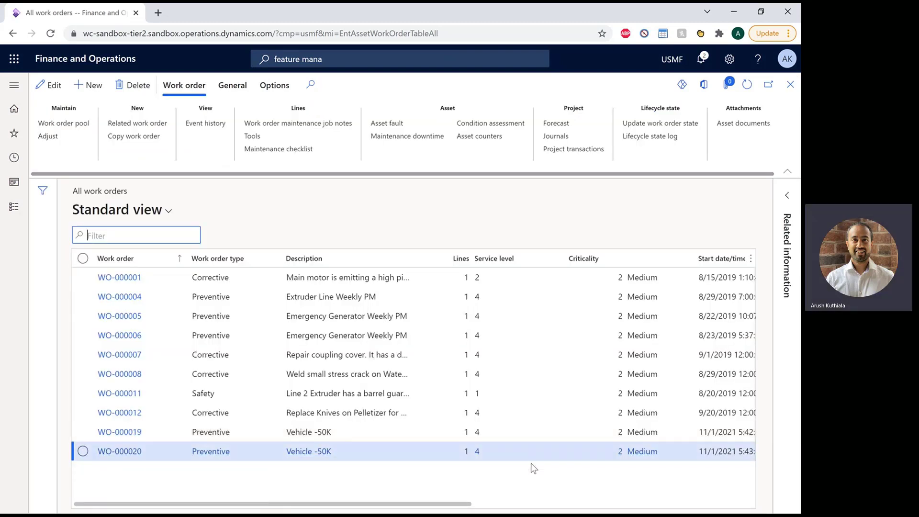
click(367, 431)
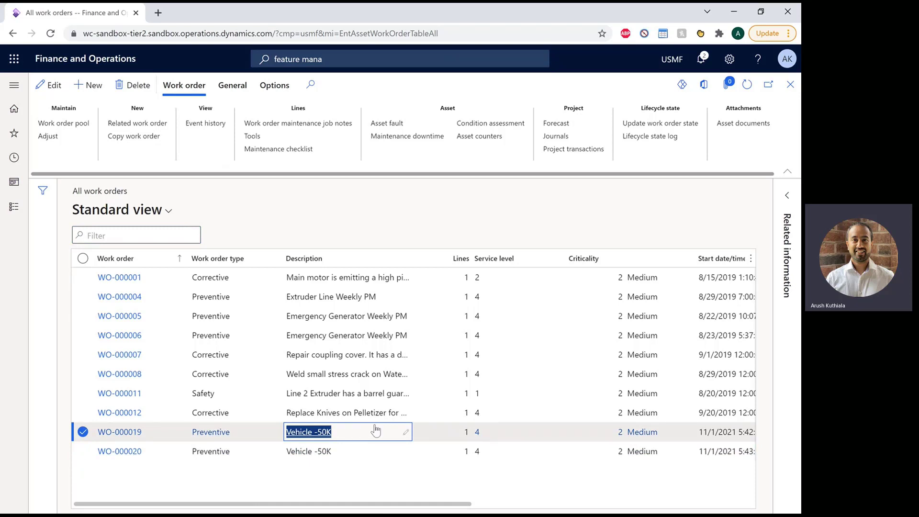
click(369, 455)
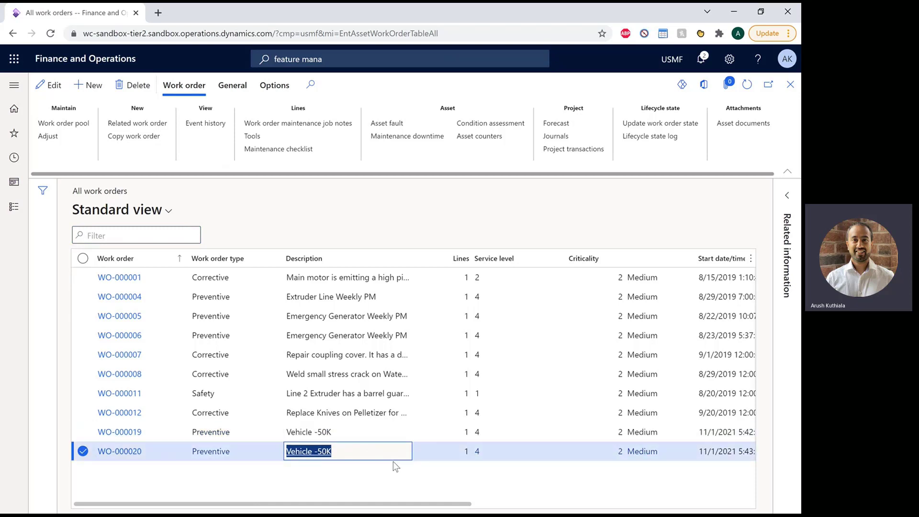